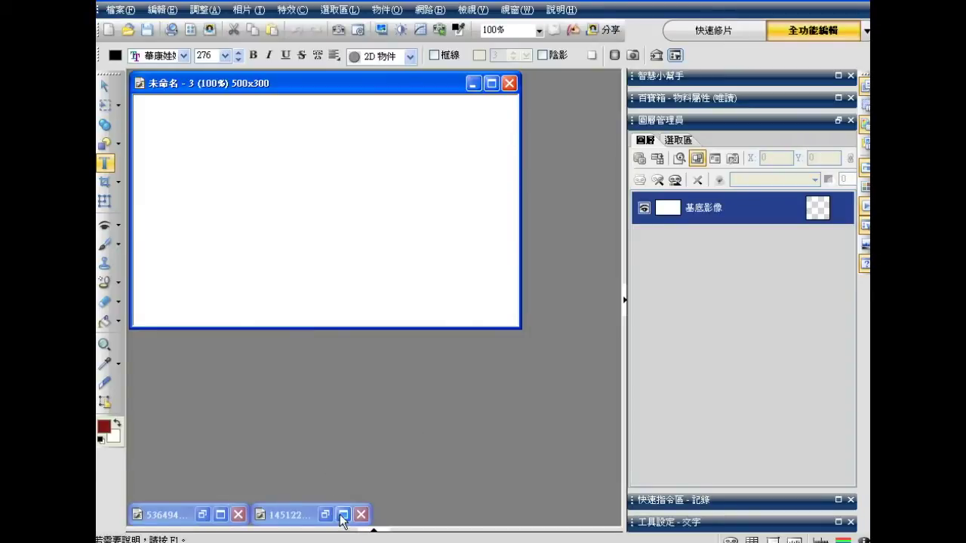
# Step: Open the minimized group illustration in its own floating window and place it over the upper work area
pyautogui.click(237, 517)
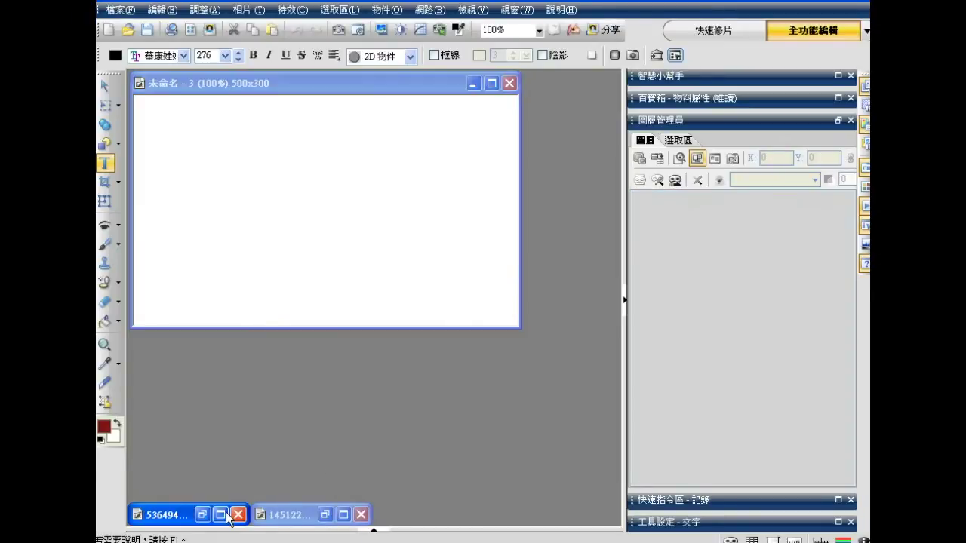
pyautogui.click(219, 515)
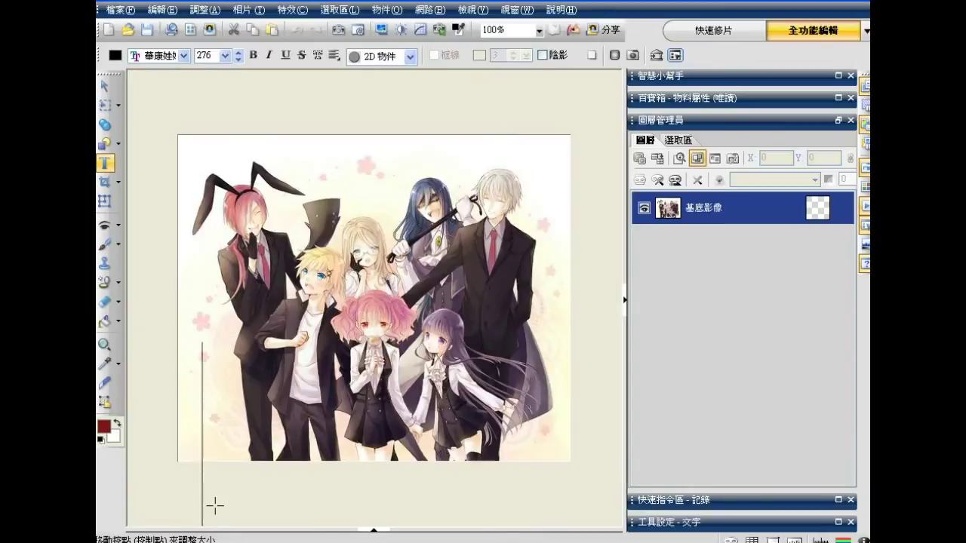
pyautogui.click(105, 86)
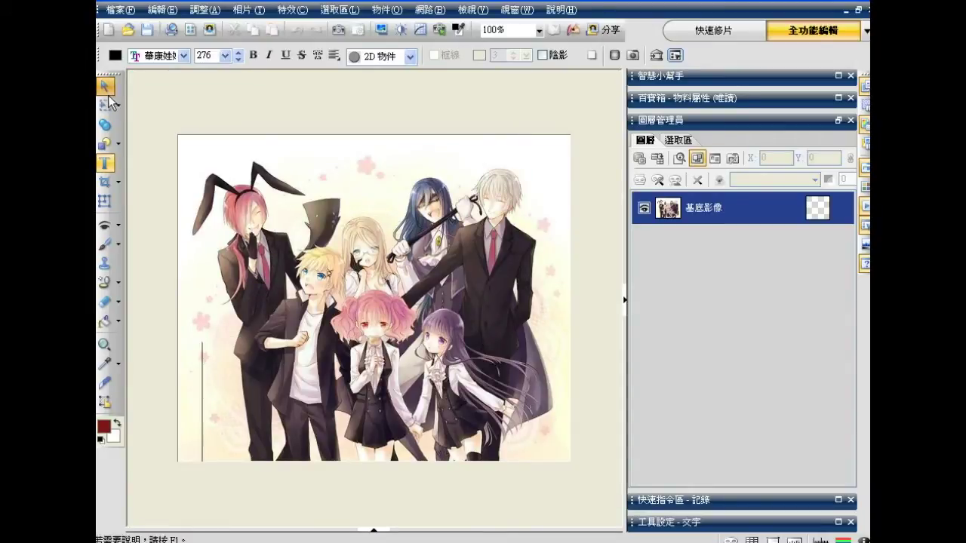
pyautogui.click(369, 532)
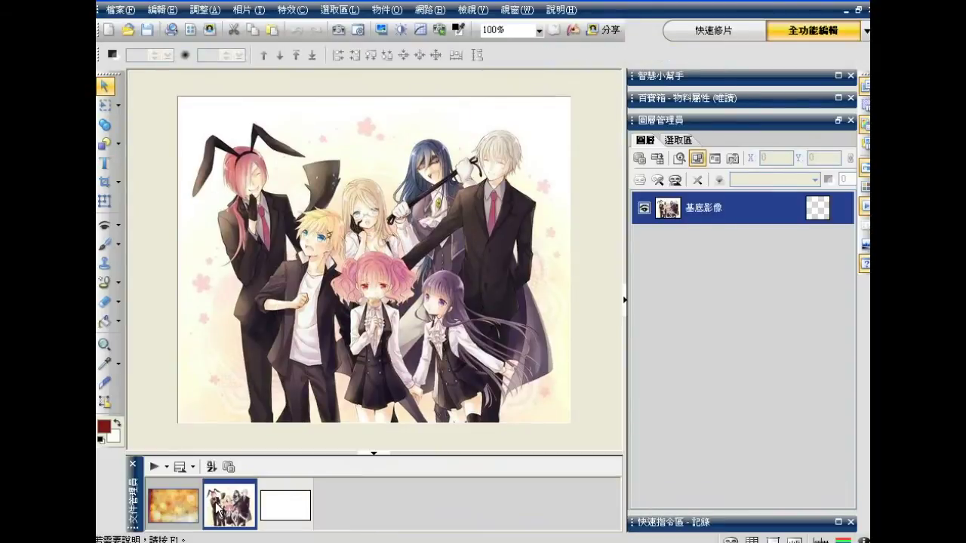
pyautogui.rightClick(220, 502)
pyautogui.click(256, 441)
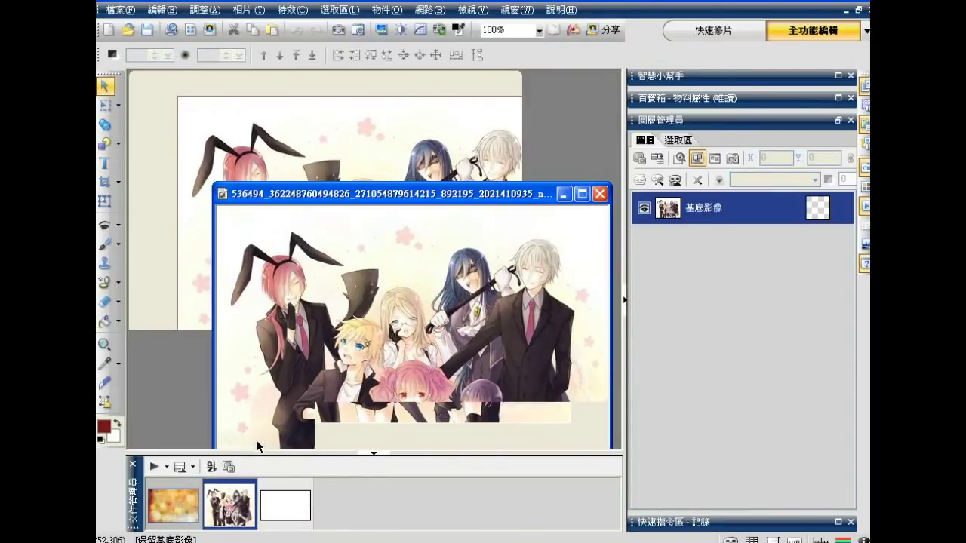
pyautogui.moveTo(366, 202); pyautogui.dragTo(339, 84)
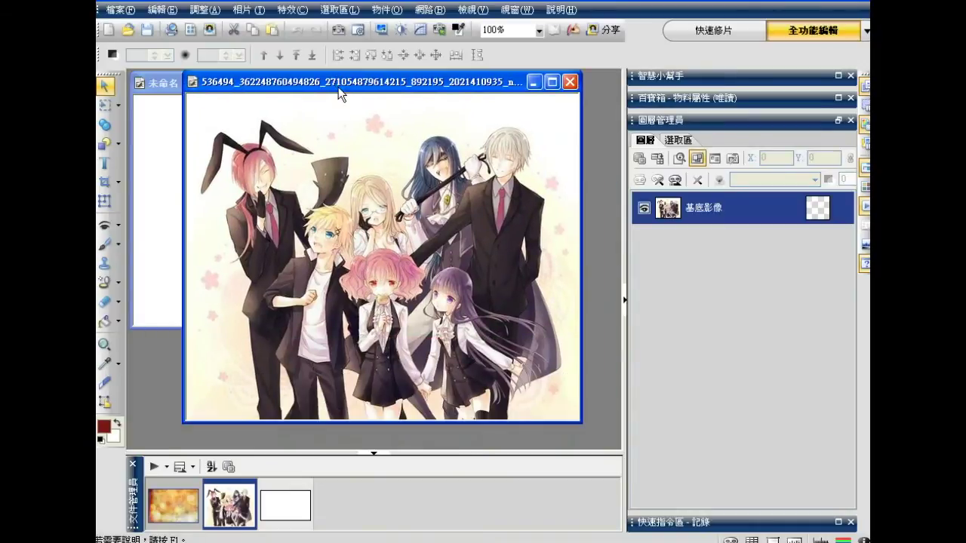
# Step: Try selecting the illustration's pale background with the Magic Wand, and clear the selection
pyautogui.click(117, 107)
pyautogui.click(191, 153)
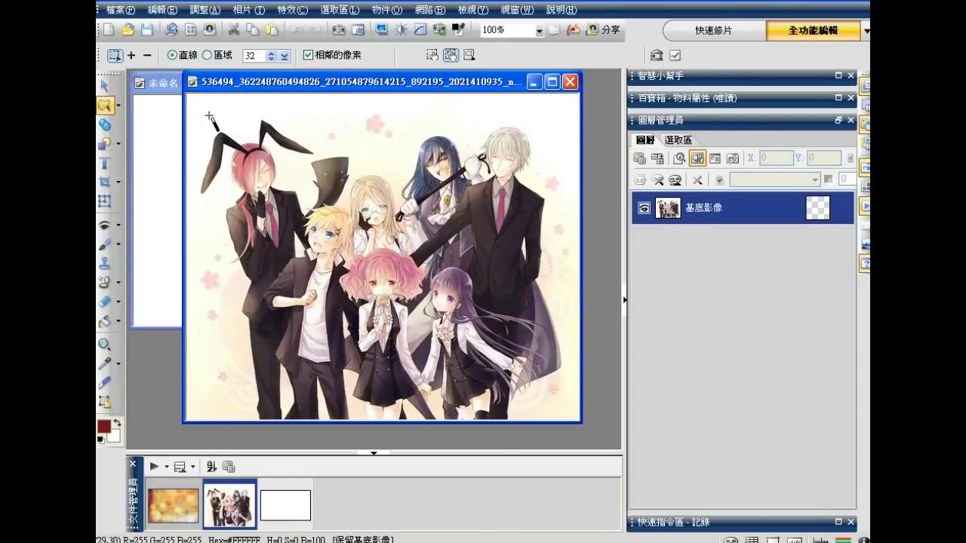
pyautogui.click(263, 111)
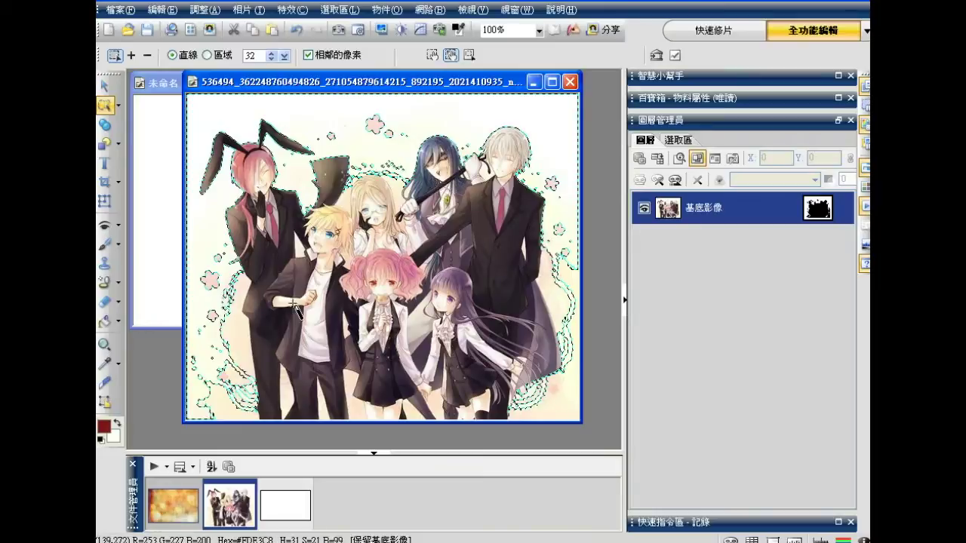
pyautogui.click(237, 324)
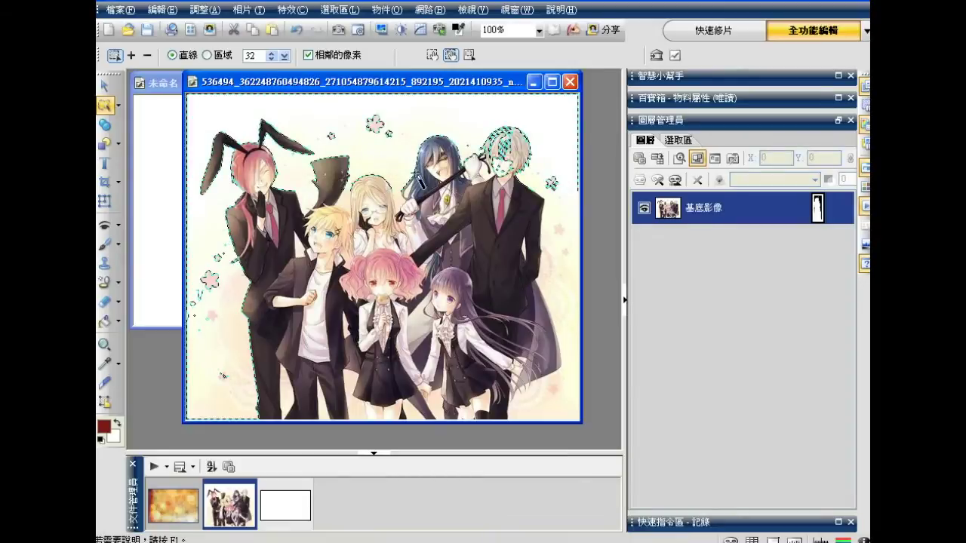
pyautogui.rightClick(454, 127)
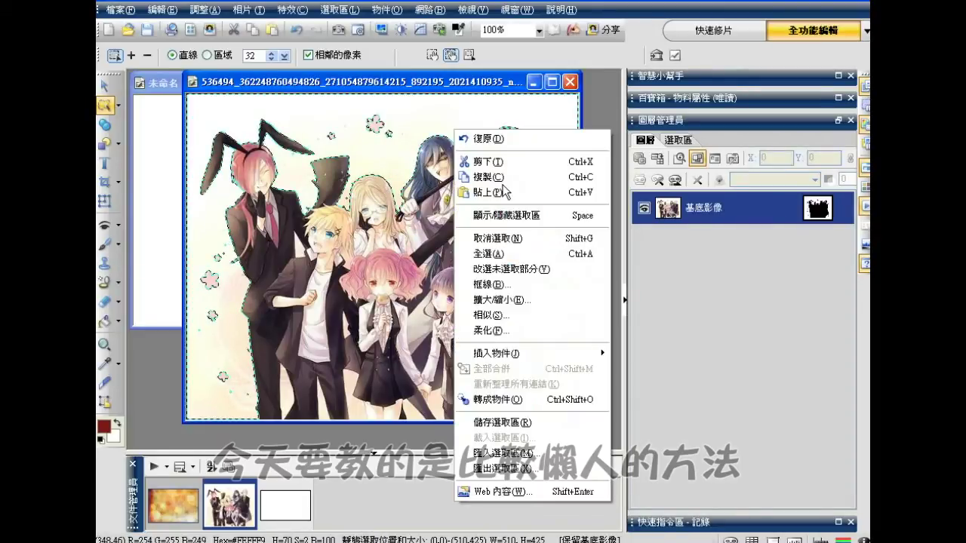
pyautogui.click(507, 239)
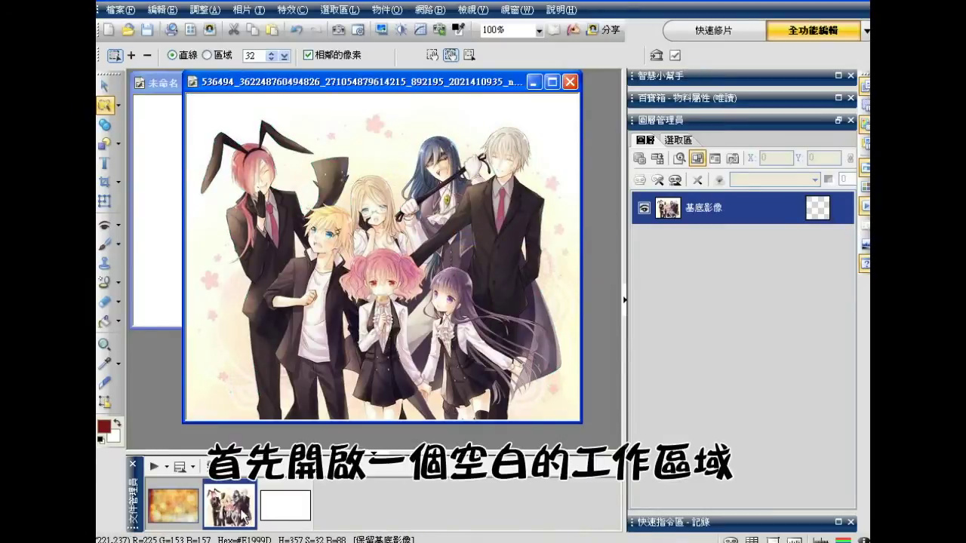
# Step: Bring up the blank 500x300 canvas and move its window and the illustration's window lower in the workspace
pyautogui.click(291, 505)
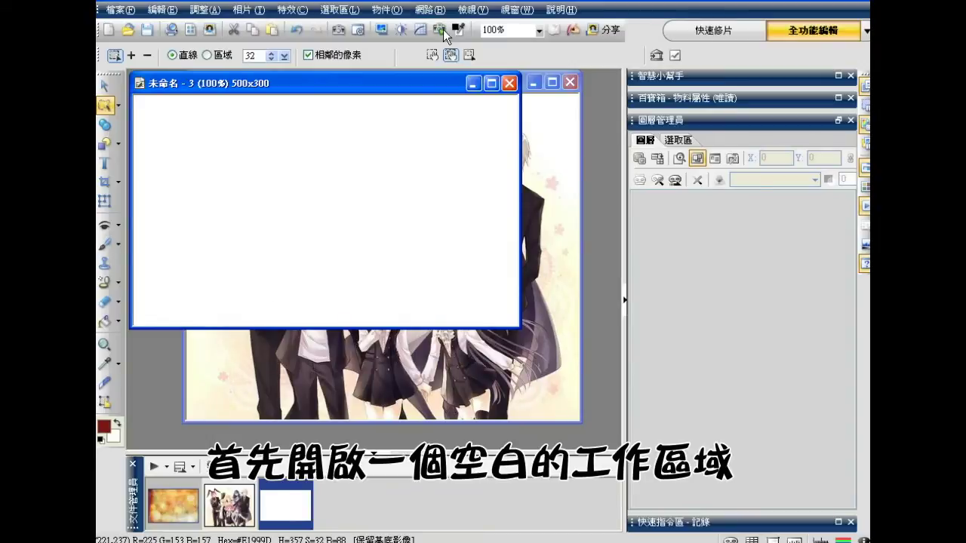
pyautogui.click(193, 518)
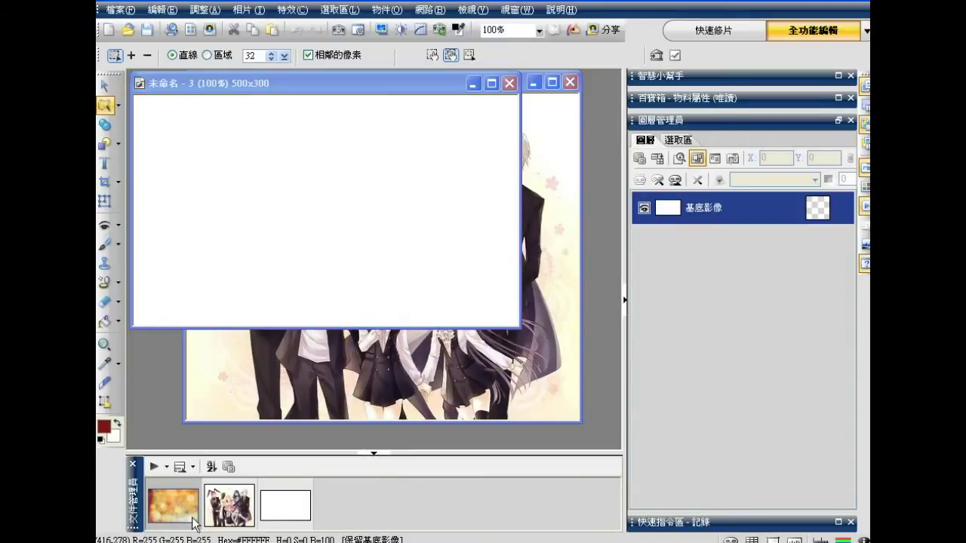
pyautogui.click(182, 498)
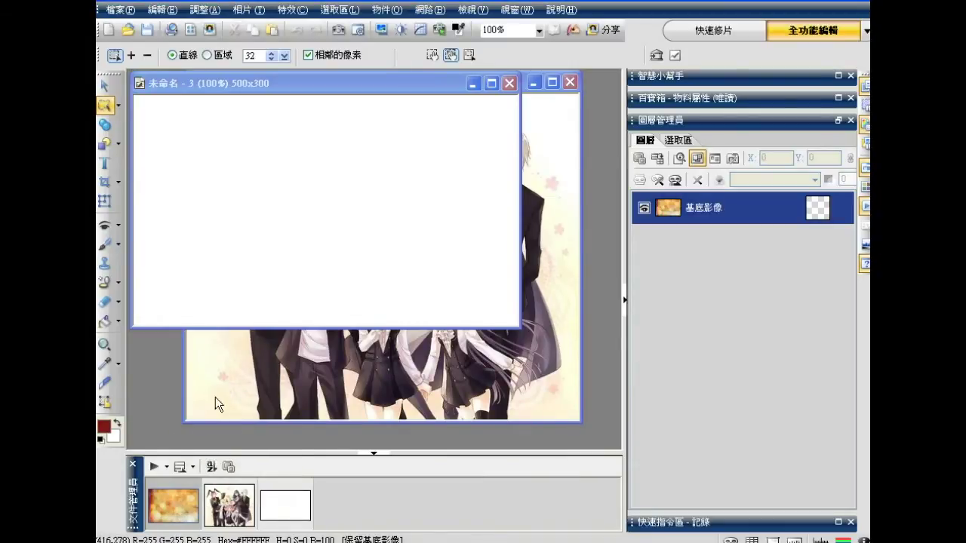
pyautogui.click(417, 84)
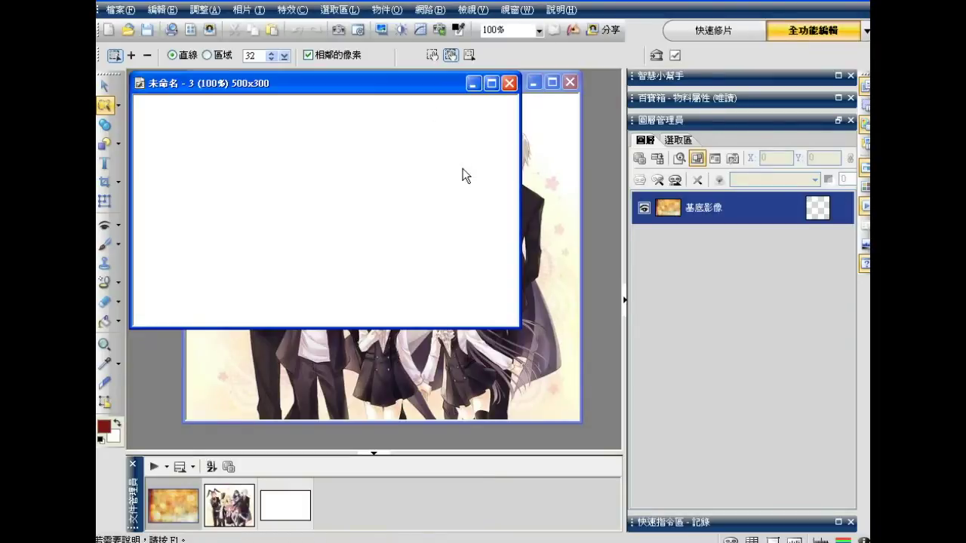
pyautogui.moveTo(389, 85); pyautogui.dragTo(437, 166)
pyautogui.click(385, 86)
pyautogui.moveTo(347, 84); pyautogui.dragTo(352, 186)
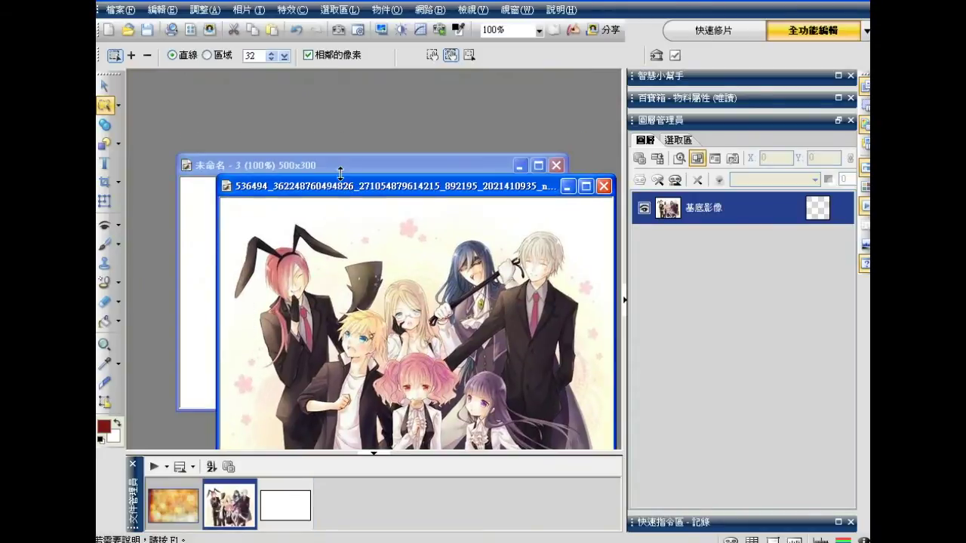
# Step: Bring the orange bokeh image 1451229215.jpg to the front and shift its window so the blank canvas stays reachable
pyautogui.click(171, 500)
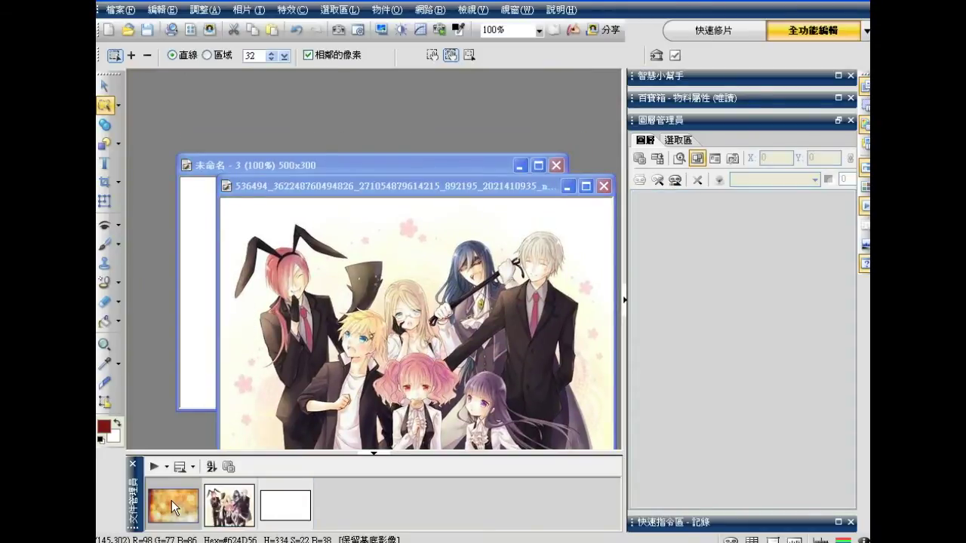
pyautogui.doubleClick(172, 501)
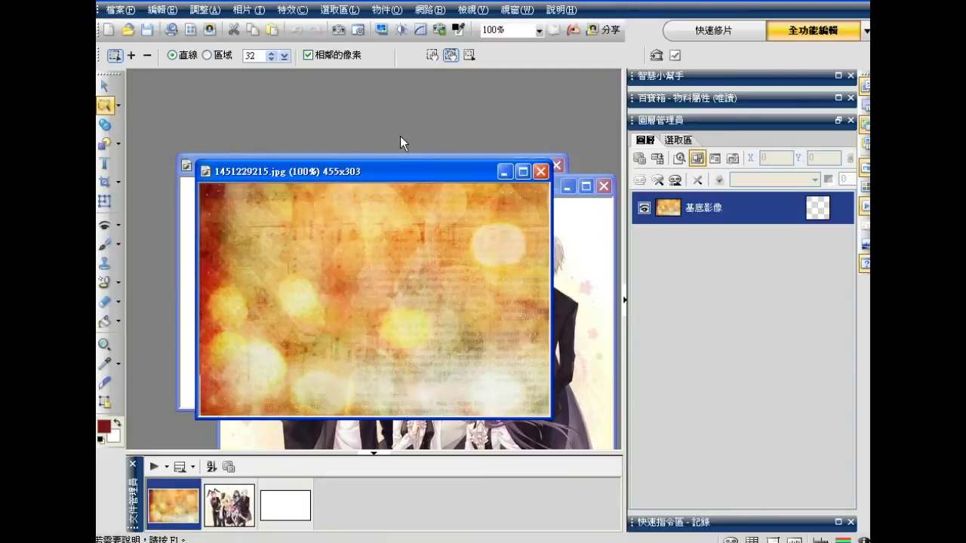
pyautogui.moveTo(387, 169); pyautogui.dragTo(388, 155)
# Step: Copy the orange bokeh image and paste it into the blank 500x300 canvas
pyautogui.rightClick(361, 177)
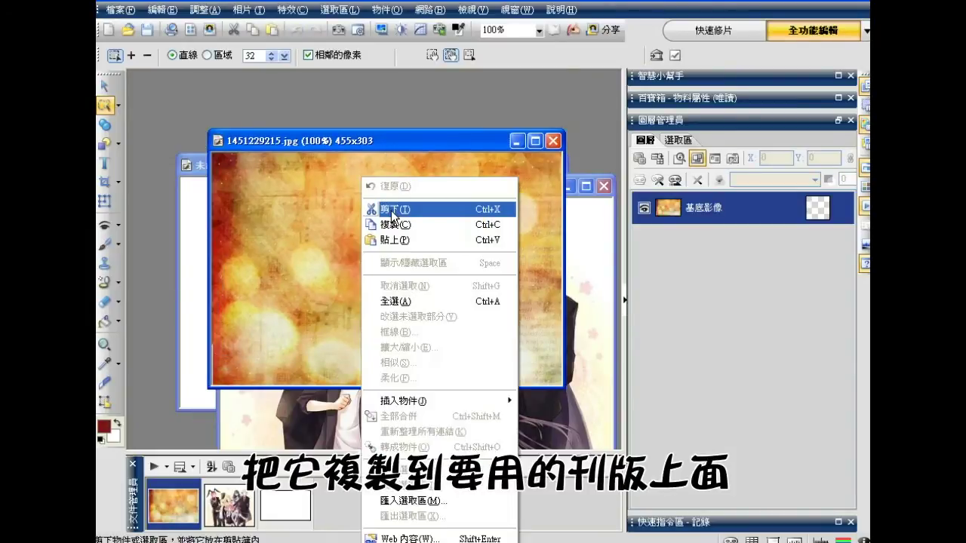
pyautogui.click(391, 224)
pyautogui.click(198, 208)
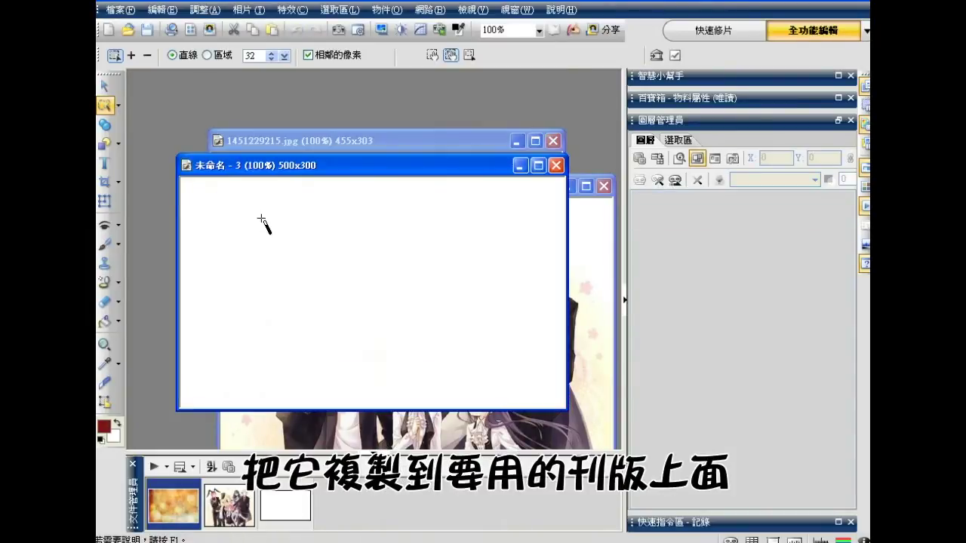
pyautogui.rightClick(272, 231)
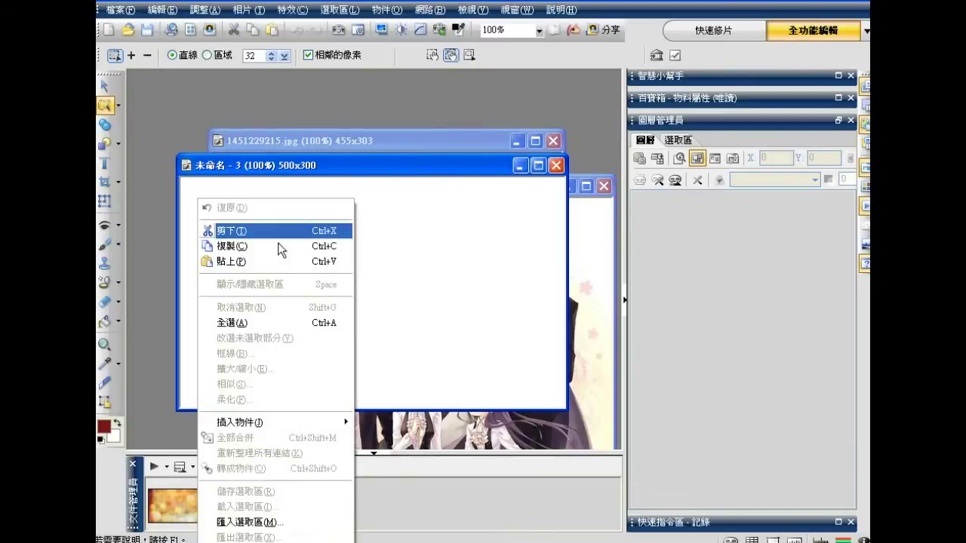
pyautogui.click(264, 261)
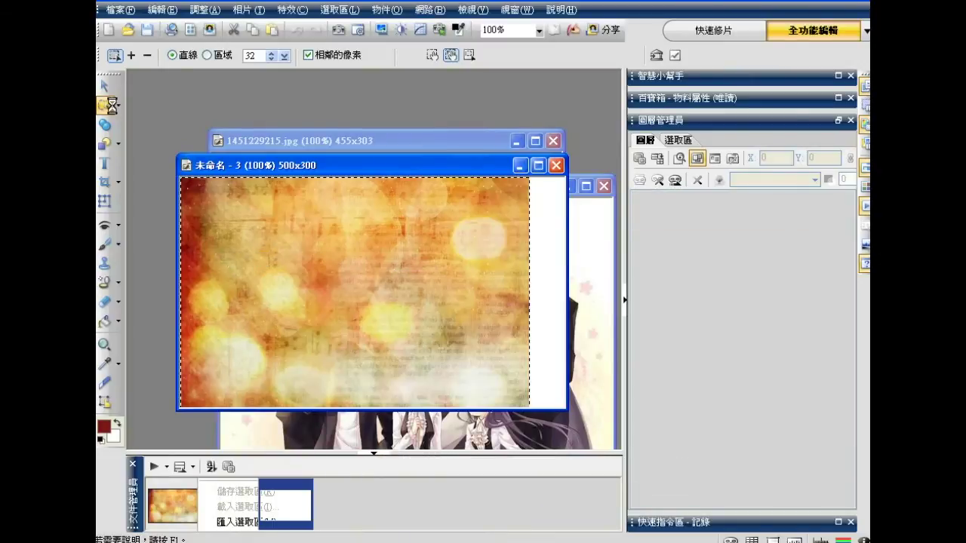
# Step: Enlarge the pasted bokeh background with the Transform tool to about 526 x 351 and position it to cover the whole canvas
pyautogui.click(104, 201)
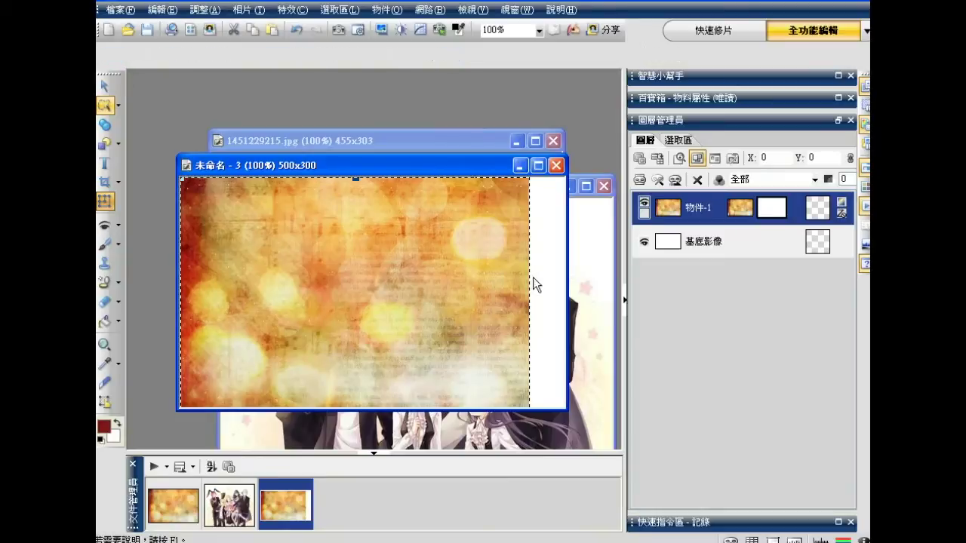
pyautogui.moveTo(528, 295); pyautogui.dragTo(564, 295)
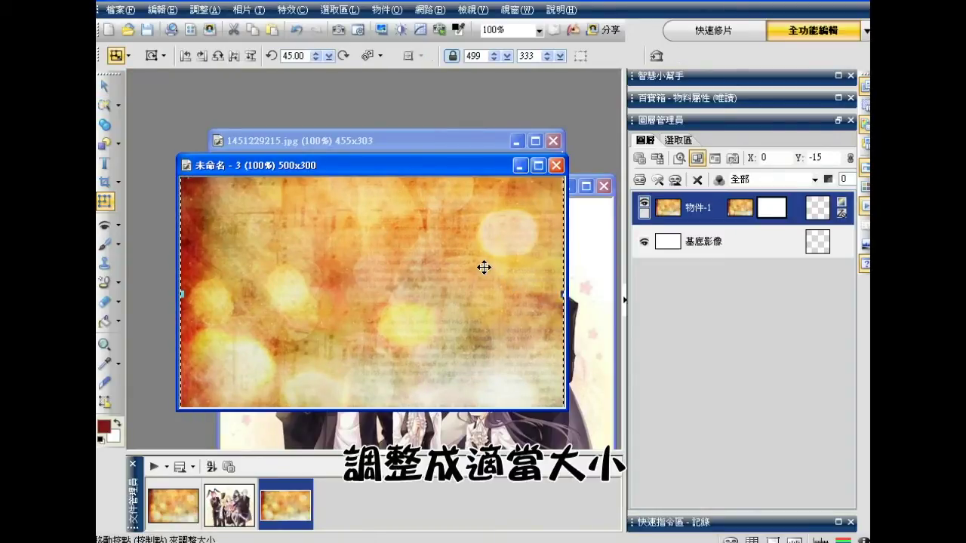
pyautogui.moveTo(483, 268); pyautogui.dragTo(453, 270)
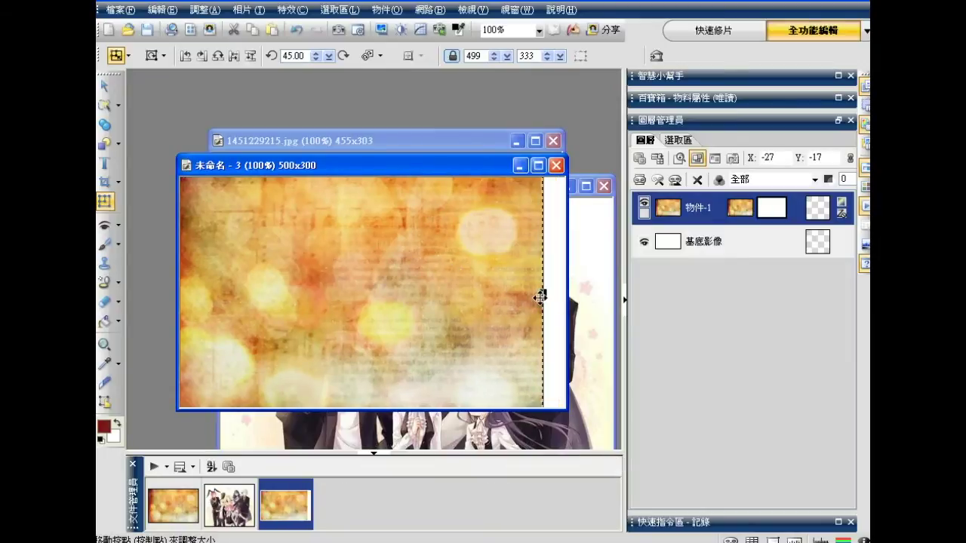
pyautogui.moveTo(564, 289); pyautogui.dragTo(563, 289)
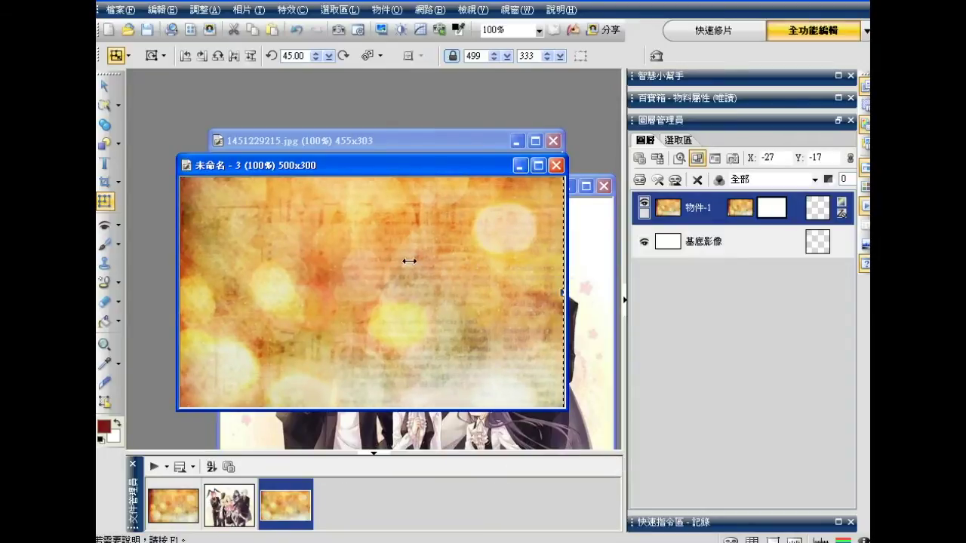
pyautogui.moveTo(402, 262); pyautogui.dragTo(413, 261)
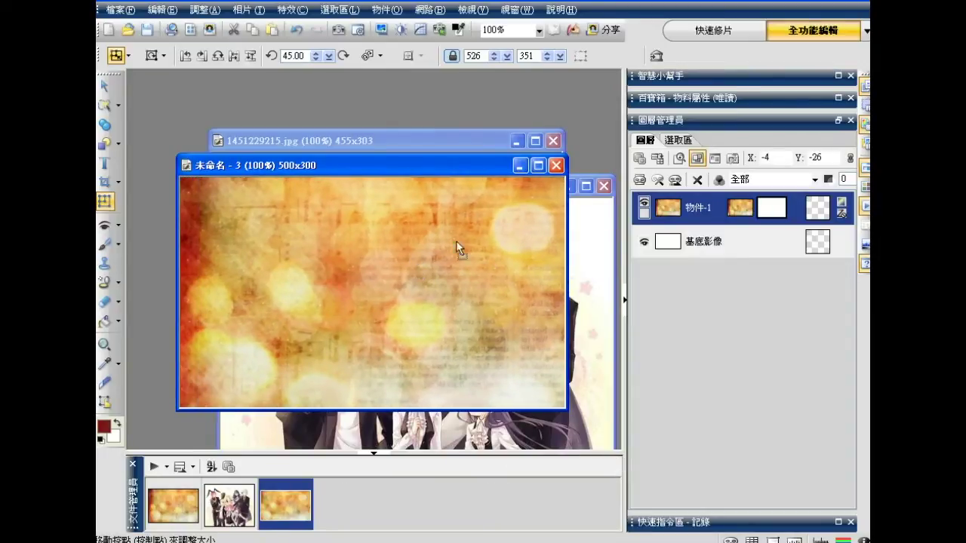
# Step: Copy the whole group illustration and paste it onto the canvas with the bokeh background
pyautogui.click(589, 226)
pyautogui.moveTo(496, 191); pyautogui.dragTo(481, 141)
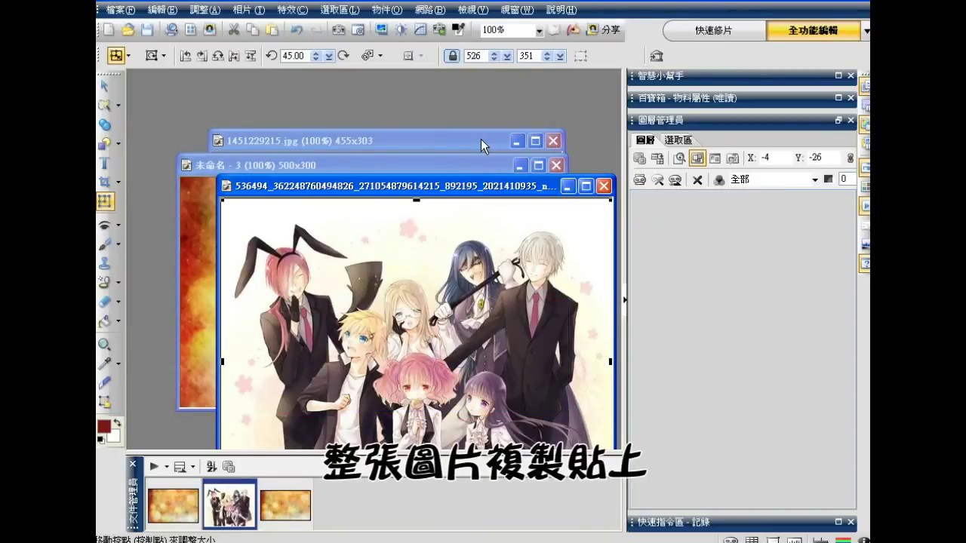
pyautogui.rightClick(449, 196)
pyautogui.click(473, 242)
pyautogui.click(192, 288)
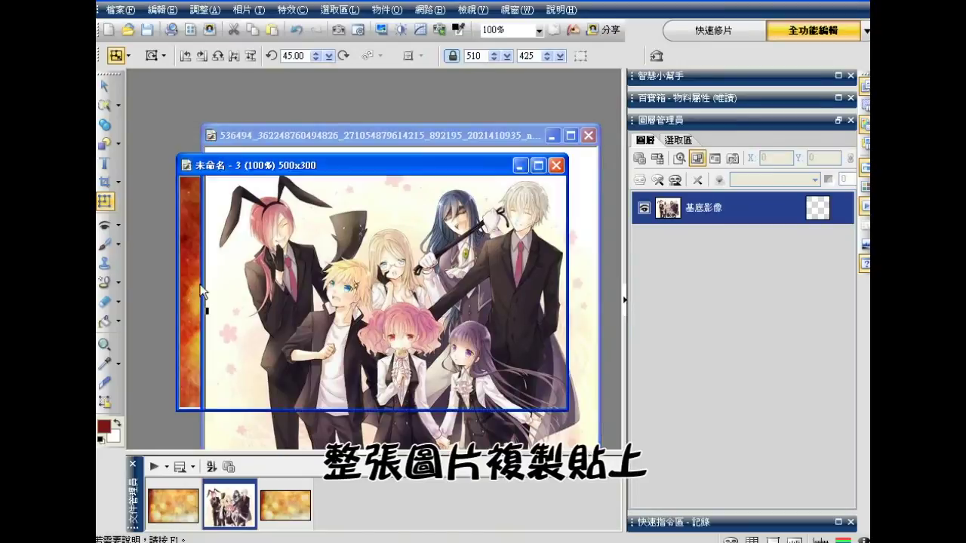
pyautogui.rightClick(339, 255)
pyautogui.click(350, 222)
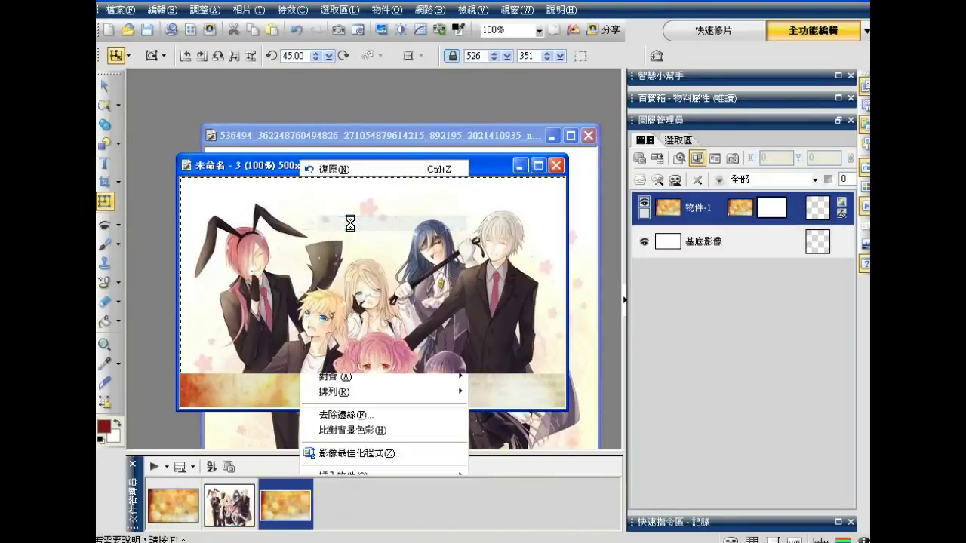
# Step: Shrink the pasted illustration to about 364 x 303 and move it to the right side of the canvas
pyautogui.moveTo(353, 325); pyautogui.dragTo(353, 319)
pyautogui.moveTo(367, 212); pyautogui.dragTo(365, 243)
pyautogui.moveTo(374, 201); pyautogui.dragTo(376, 295)
pyautogui.moveTo(376, 370); pyautogui.dragTo(426, 257)
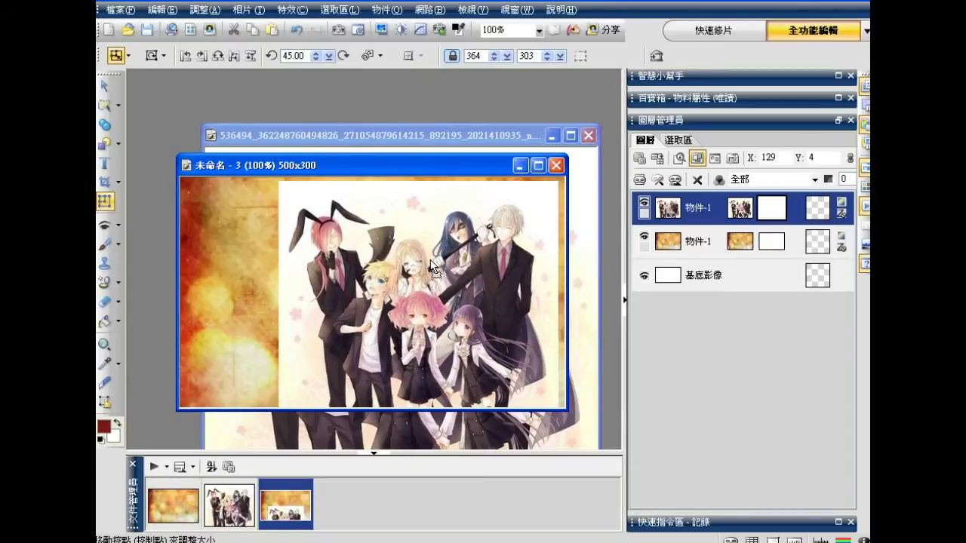
# Step: Set the illustration layer's blend mode to 相乘 (Multiply) and nudge it to about X 134, Y 2
pyautogui.click(755, 180)
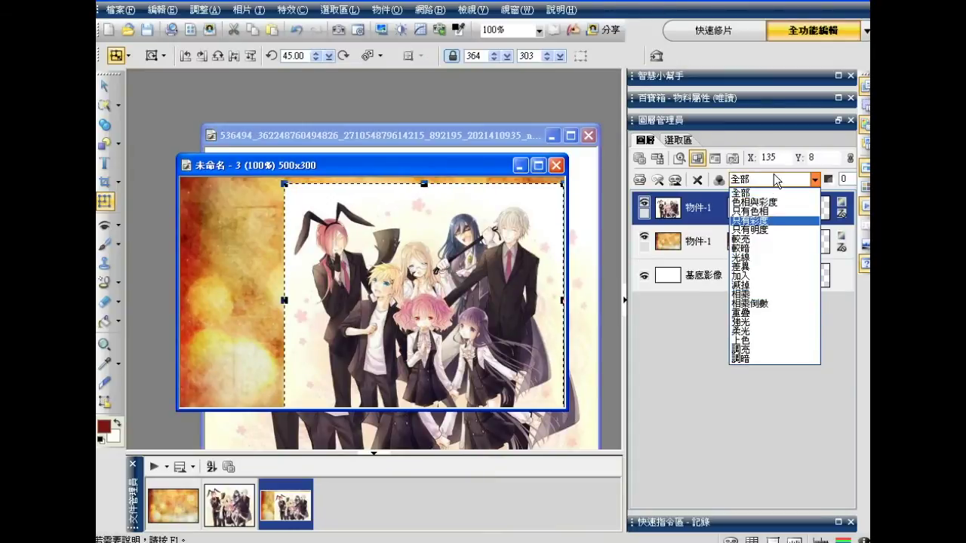
pyautogui.click(747, 294)
pyautogui.moveTo(466, 333)
pyautogui.mouseDown()
pyautogui.moveTo(466, 319)
pyautogui.moveTo(463, 330)
pyautogui.mouseUp()
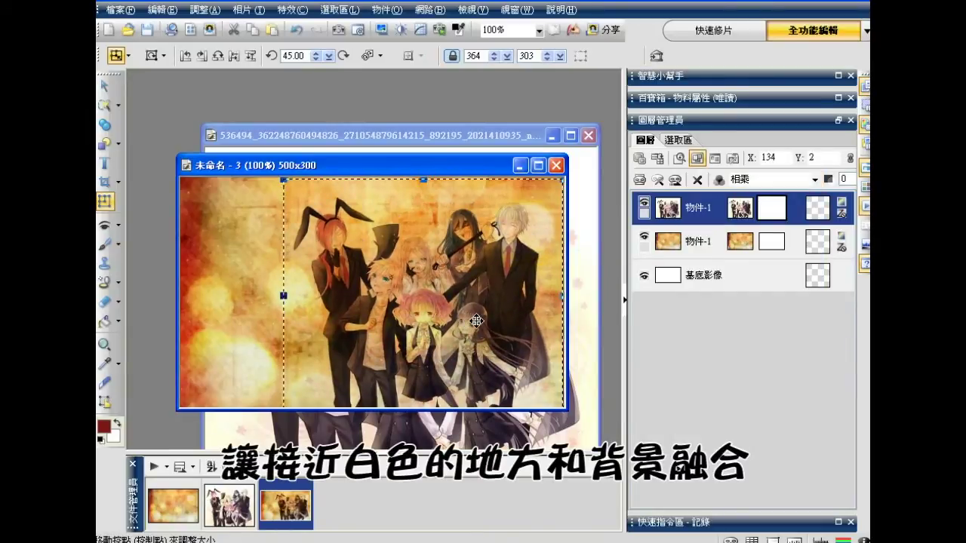
pyautogui.click(267, 299)
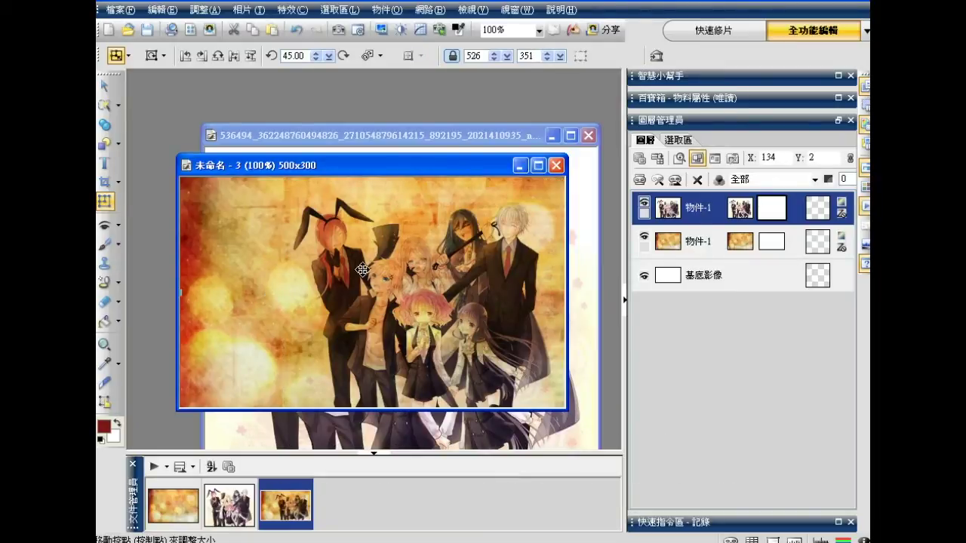
pyautogui.click(383, 302)
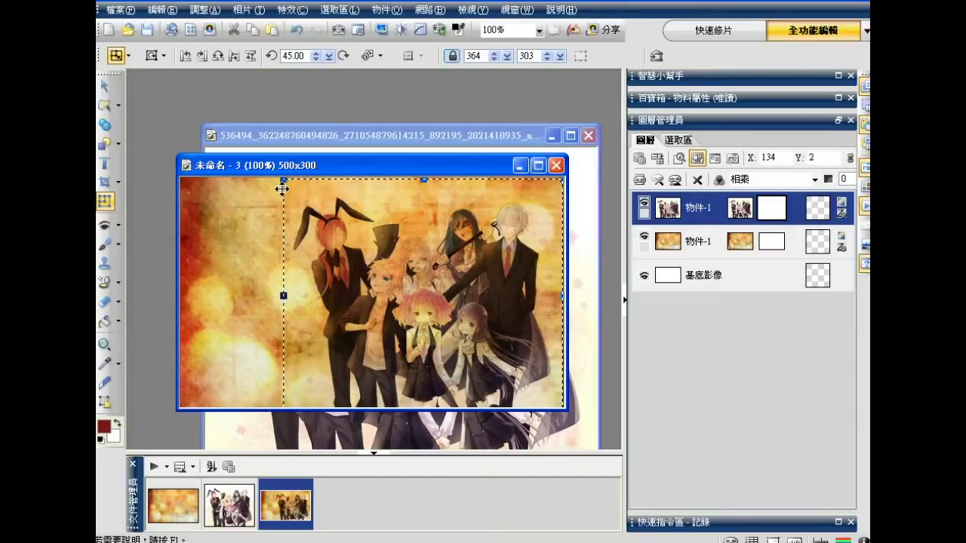
pyautogui.click(218, 296)
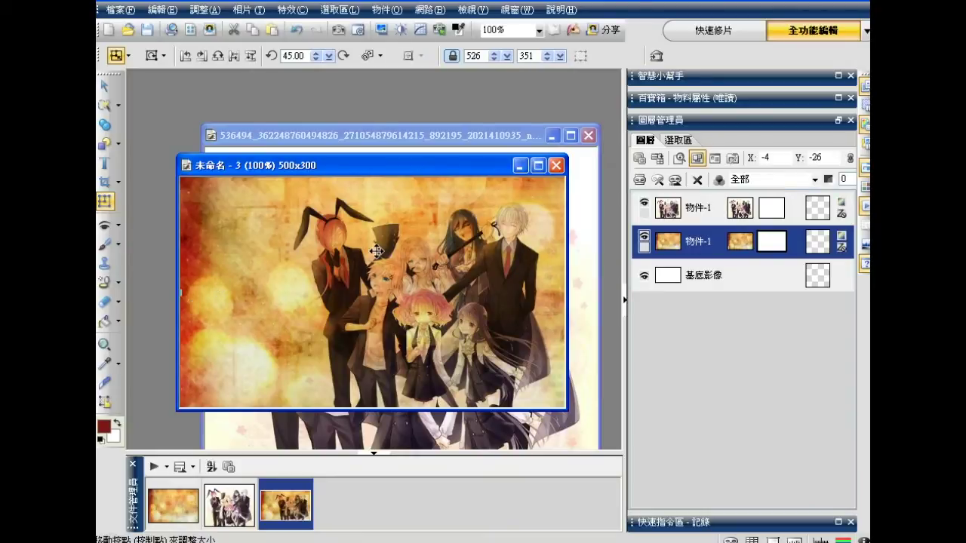
pyautogui.click(397, 294)
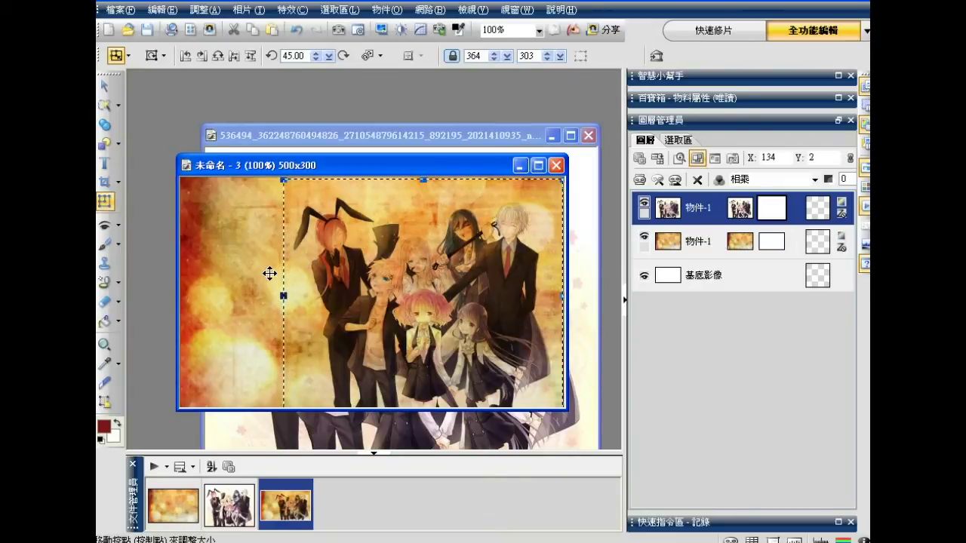
pyautogui.click(427, 257)
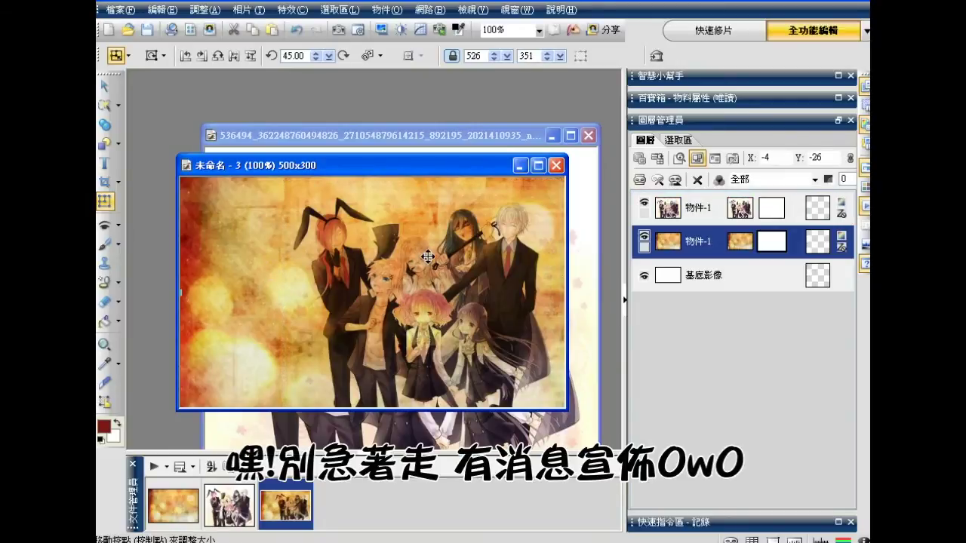
pyautogui.click(427, 256)
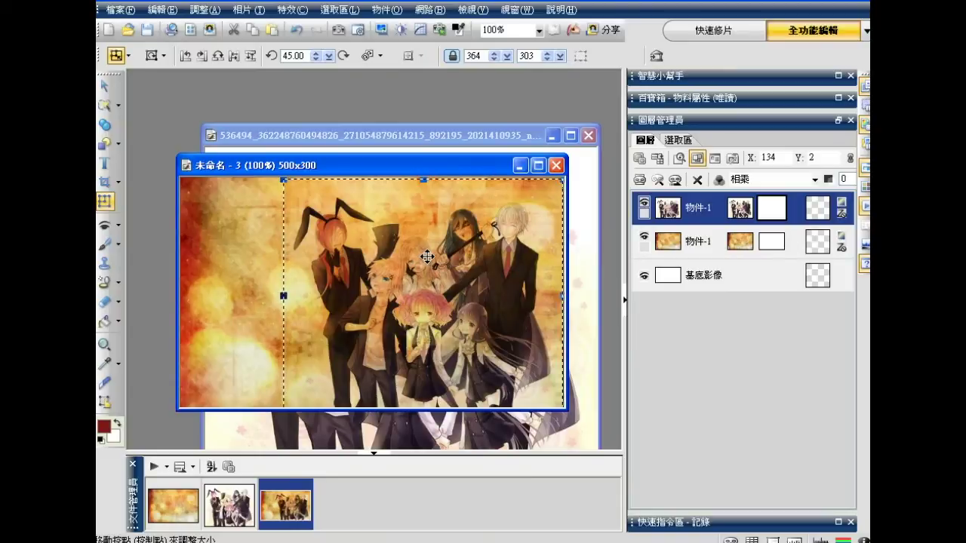
pyautogui.click(276, 215)
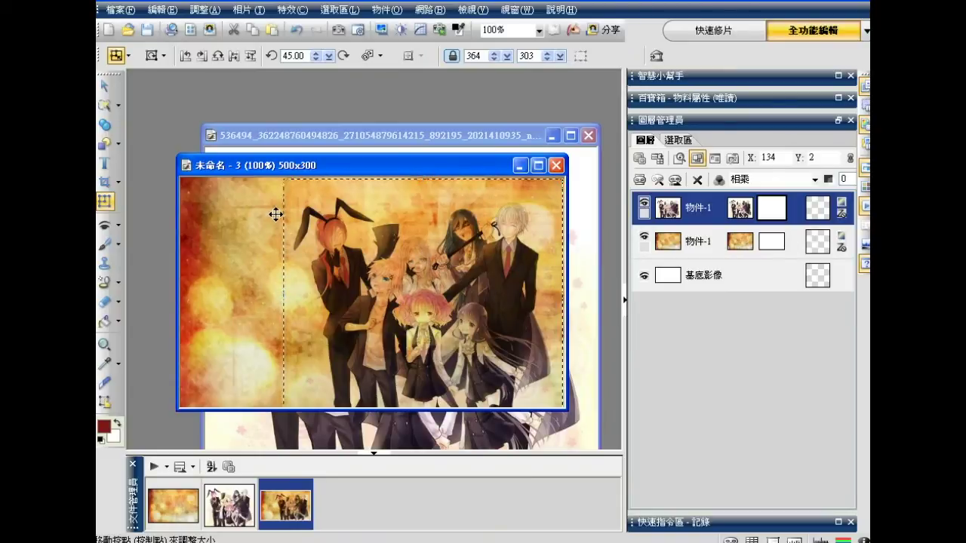